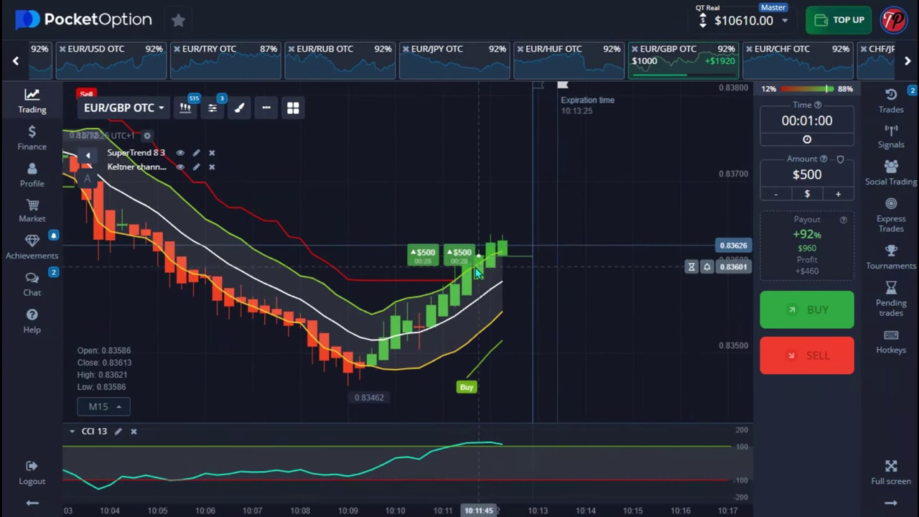
# Sell $500 on the EUR/USD OTC chart with a 1-minute expiry.
pyautogui.scroll(-2, 502, 359)
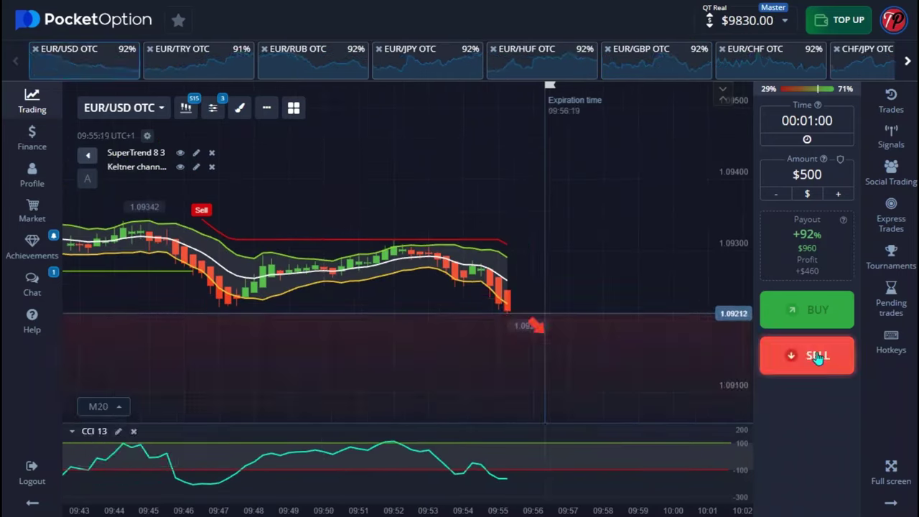
pyautogui.click(807, 355)
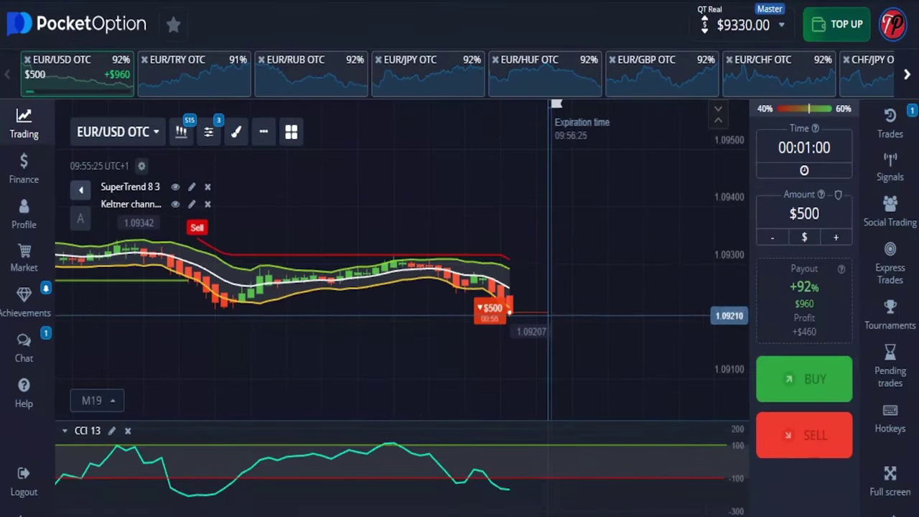
# Capture a rectangular snip of the trading chart with Snipping Tool.
pyautogui.press('super+shift+s')
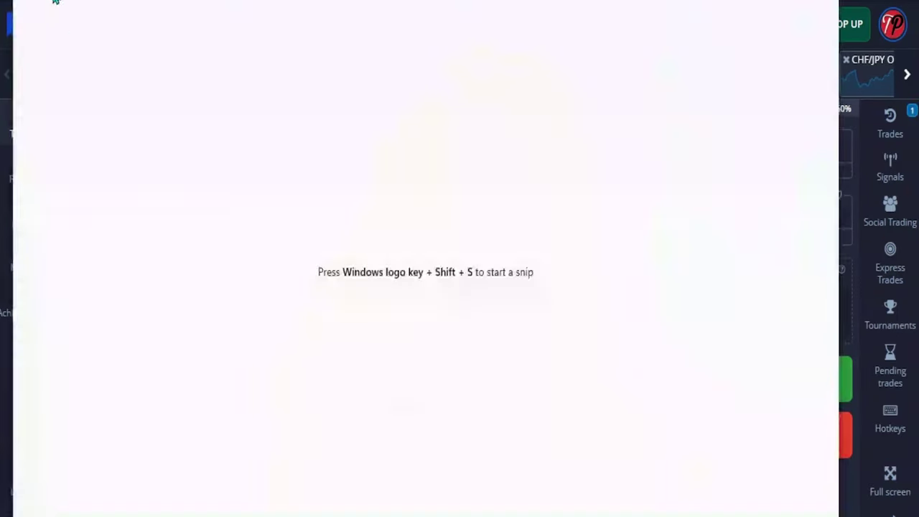
pyautogui.moveTo(86, 106); pyautogui.dragTo(268, 410)
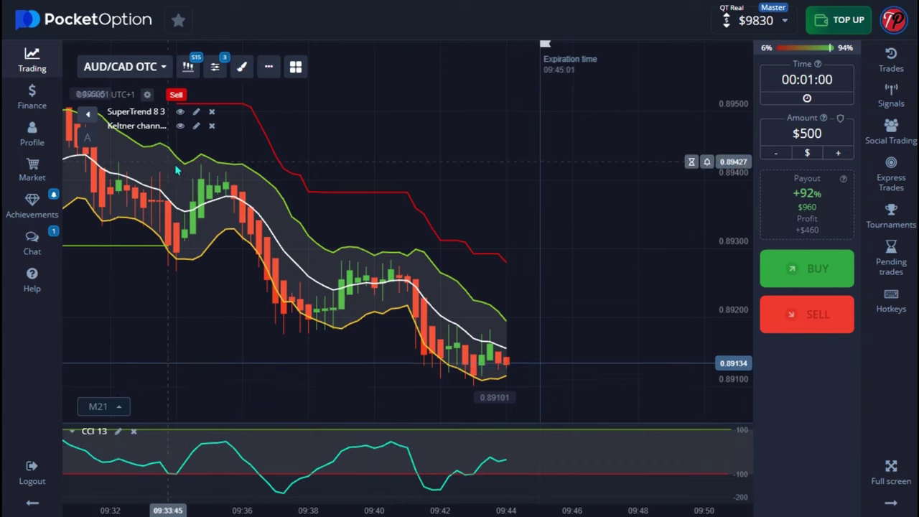
pyautogui.click(198, 112)
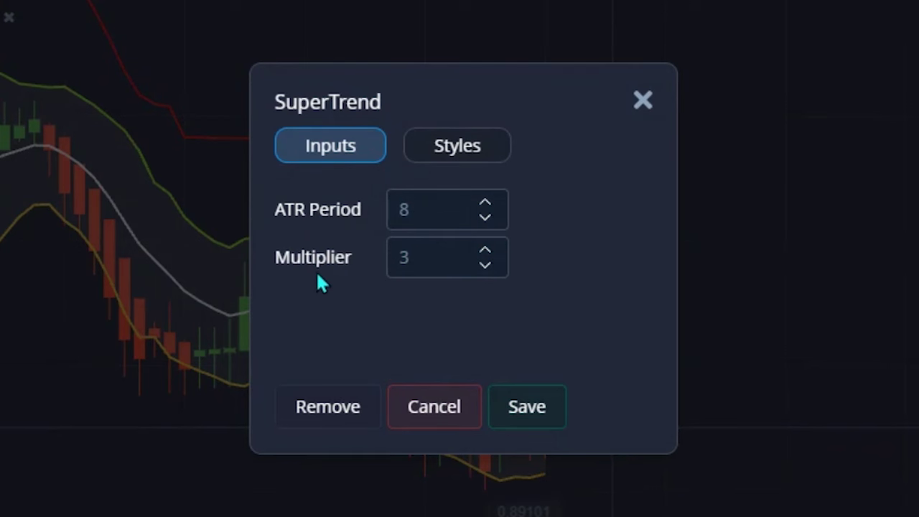
pyautogui.click(465, 149)
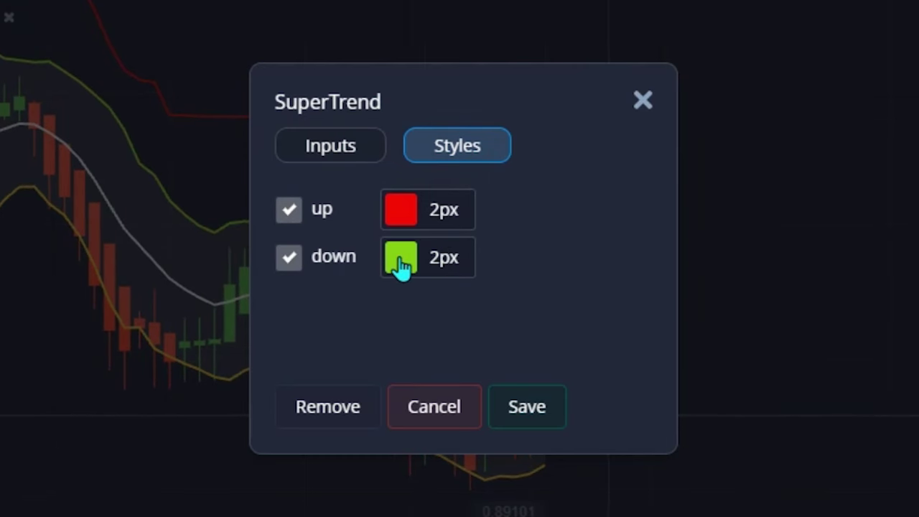
pyautogui.click(546, 410)
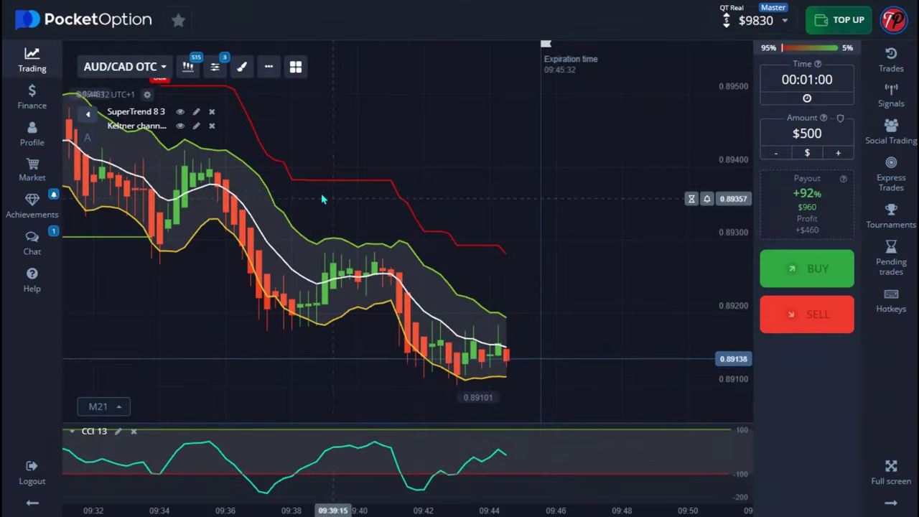
pyautogui.click(196, 127)
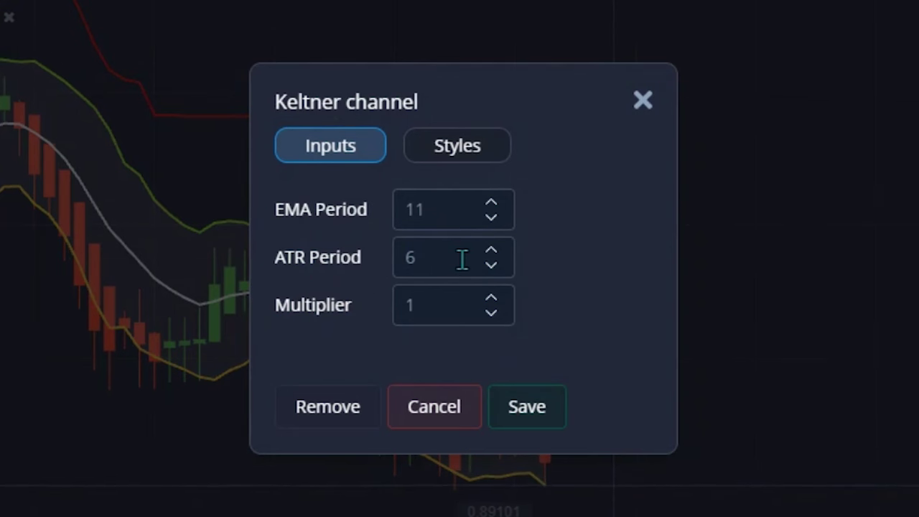
pyautogui.click(467, 153)
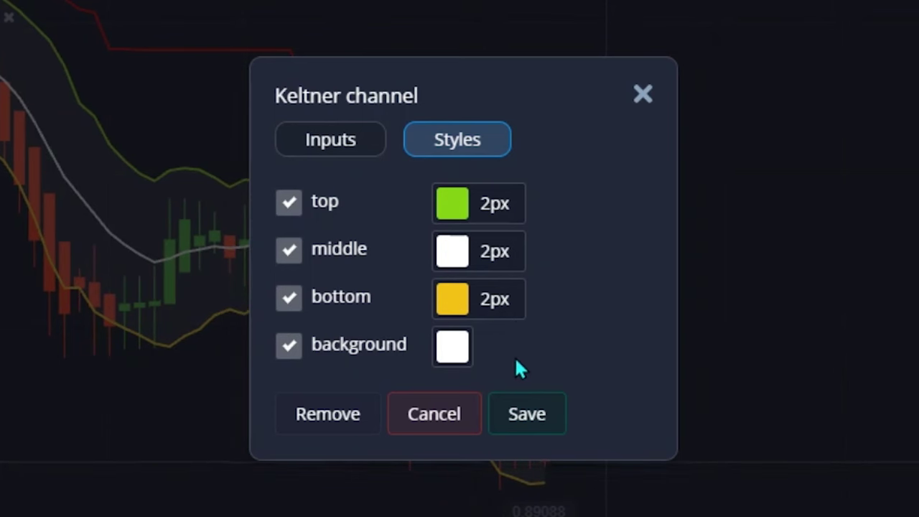
pyautogui.click(502, 307)
pyautogui.click(585, 281)
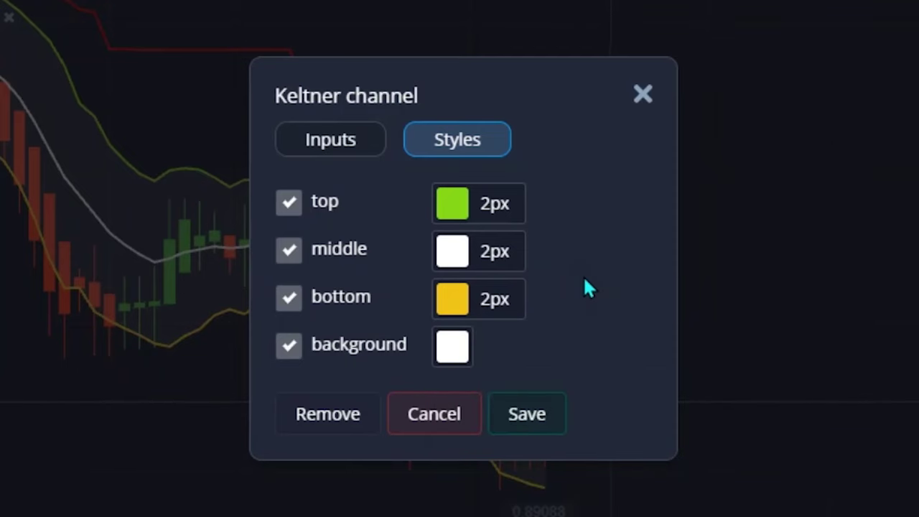
pyautogui.click(527, 413)
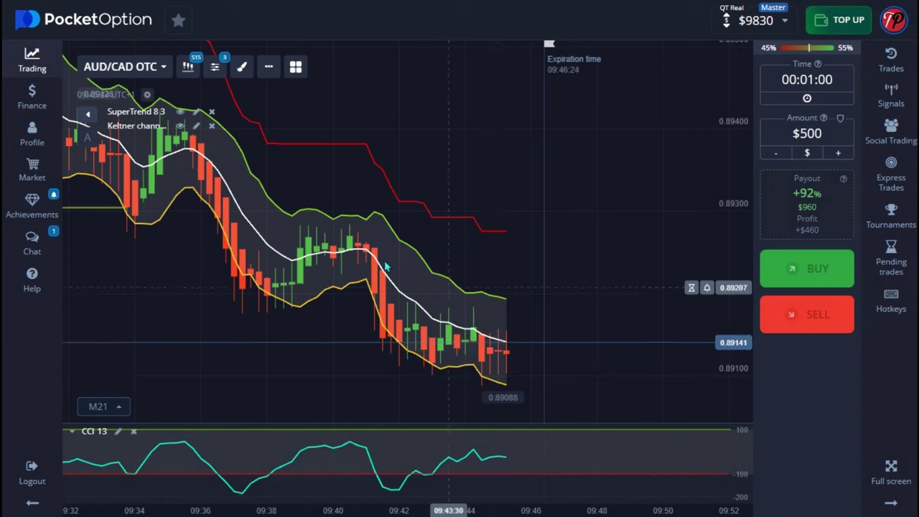
pyautogui.click(118, 432)
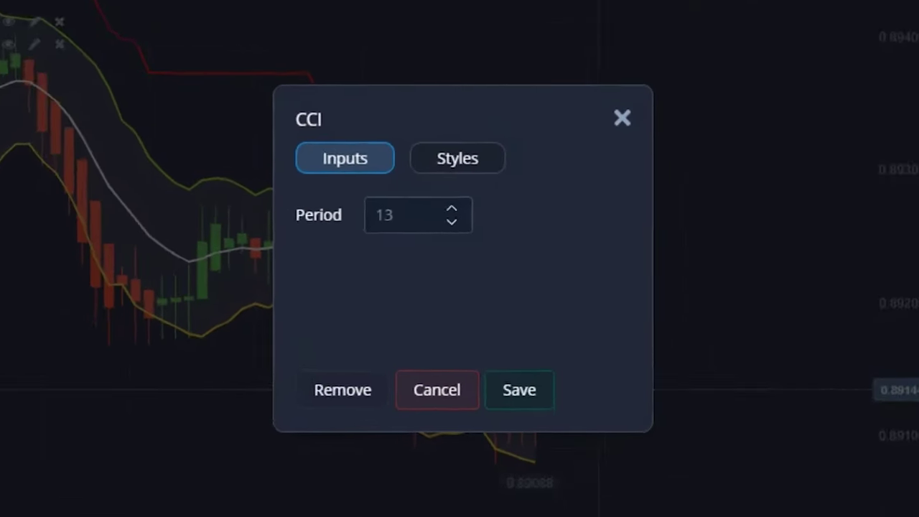
pyautogui.click(452, 153)
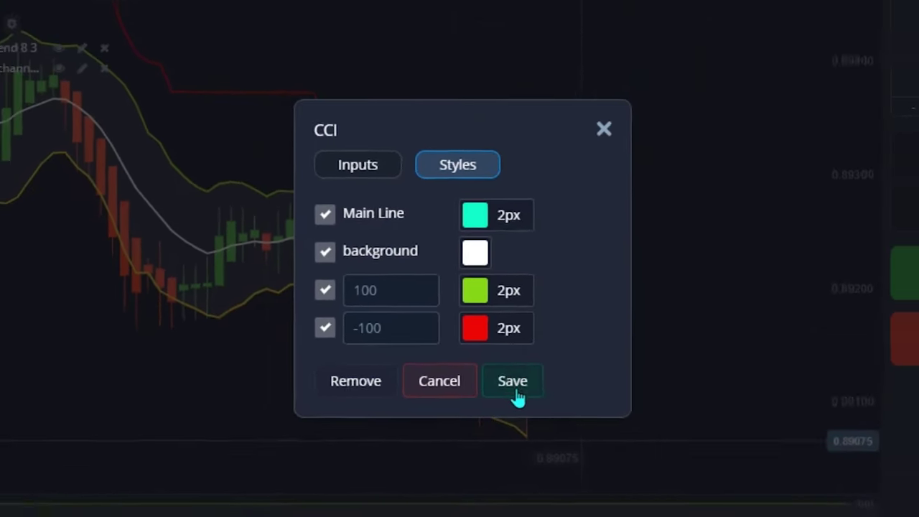
pyautogui.click(514, 388)
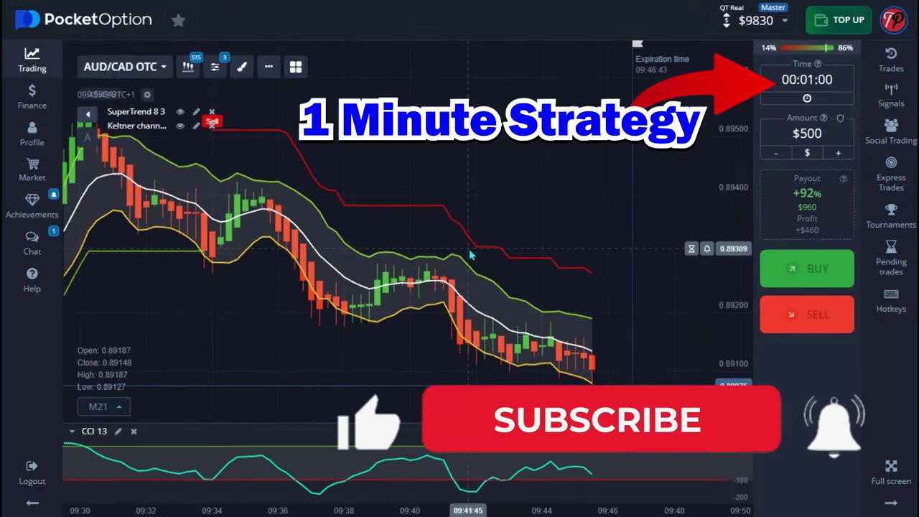
# Pan the chart, review the Heiken Ashi and S15 chart settings, and open the asset list.
pyautogui.moveTo(654, 180); pyautogui.dragTo(571, 180)
pyautogui.click(190, 72)
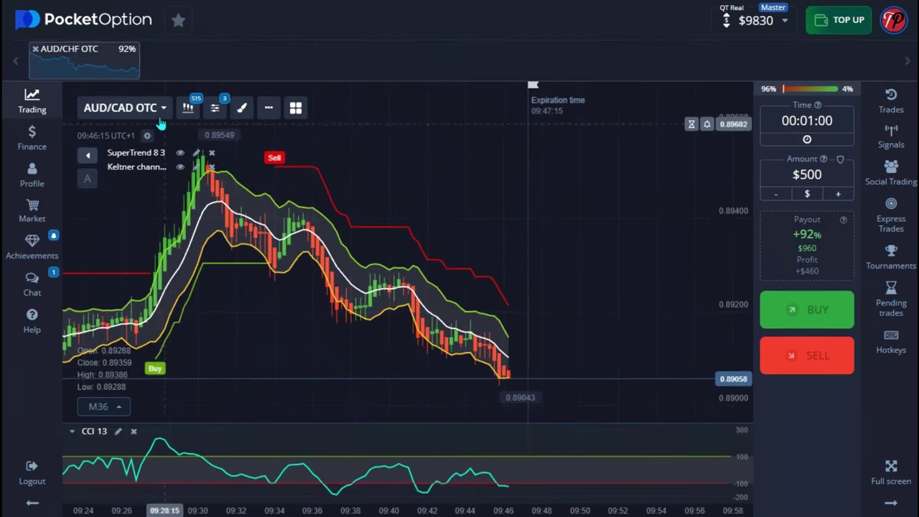
pyautogui.click(130, 108)
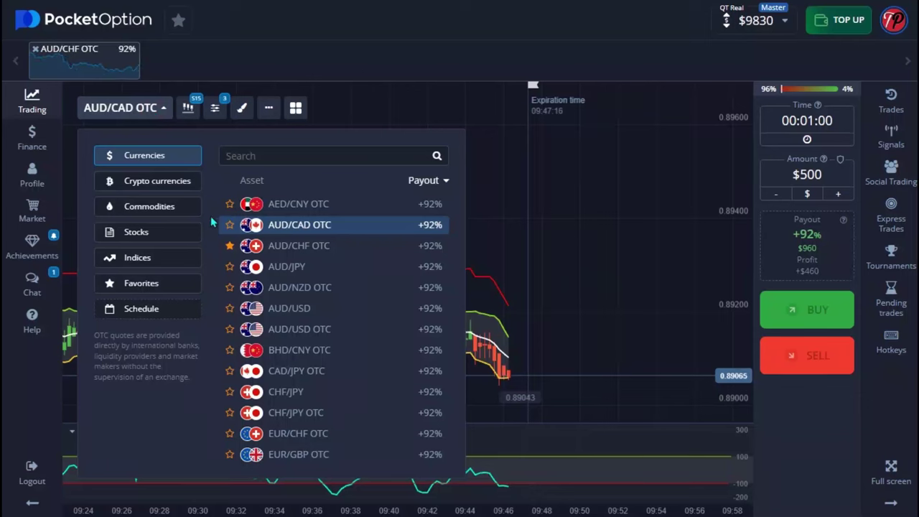
# Favourite AED/CNY, AUD/USD, BHD/CNY, CAD/JPY, CHF/JPY, EUR/CHF, EUR/GBP and EUR/HUF OTC.
pyautogui.click(229, 204)
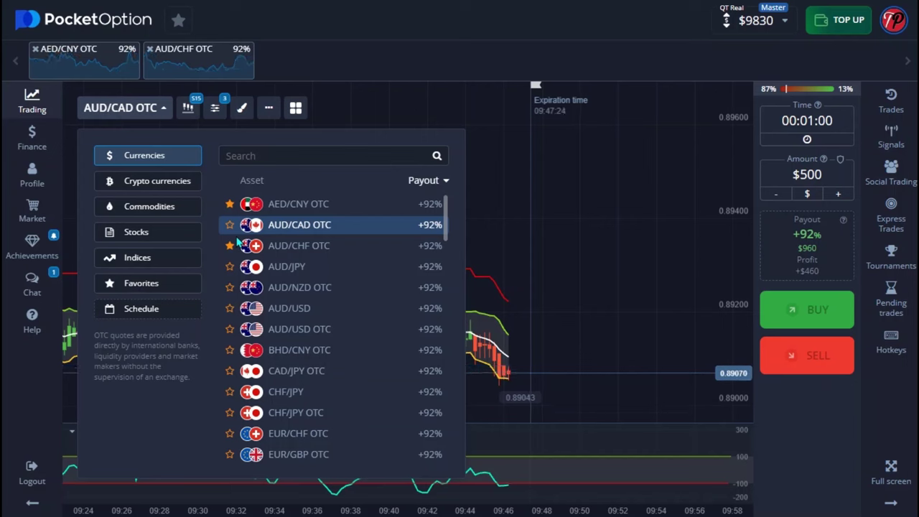
pyautogui.click(229, 329)
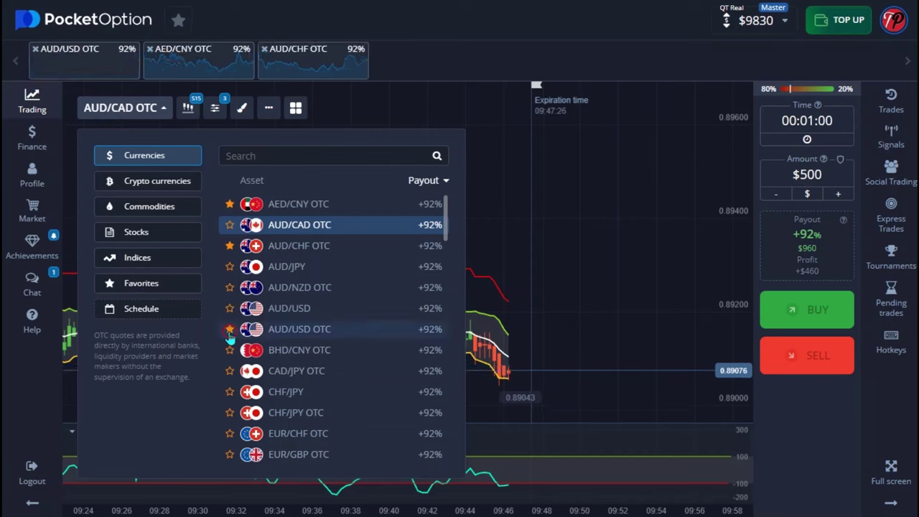
pyautogui.click(229, 350)
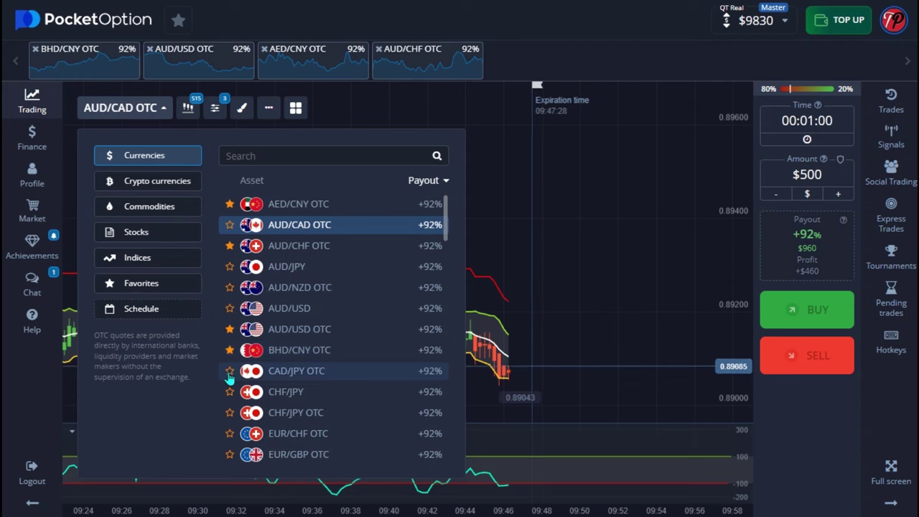
pyautogui.click(229, 372)
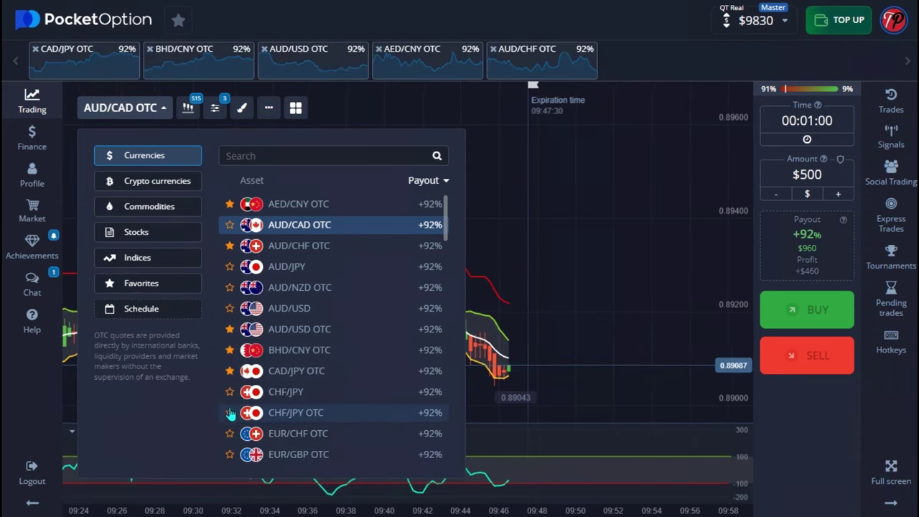
pyautogui.click(229, 413)
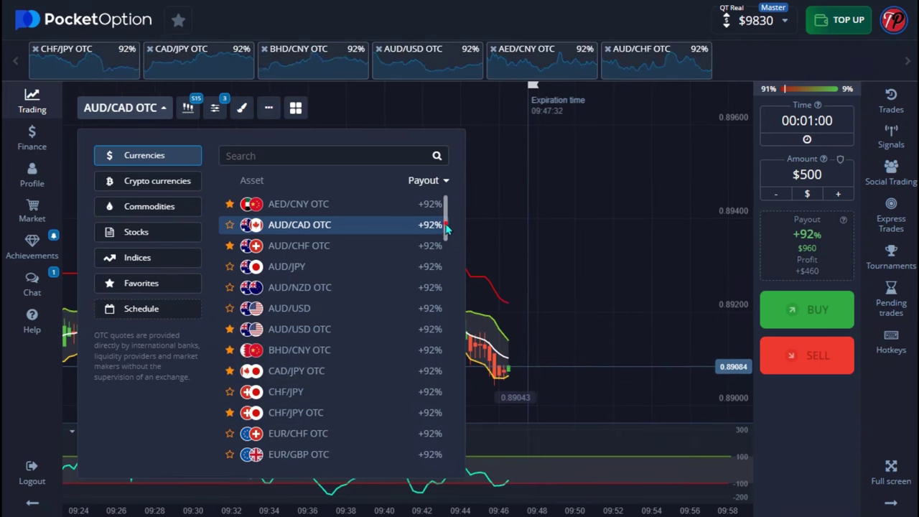
pyautogui.scroll(-3, 447, 227)
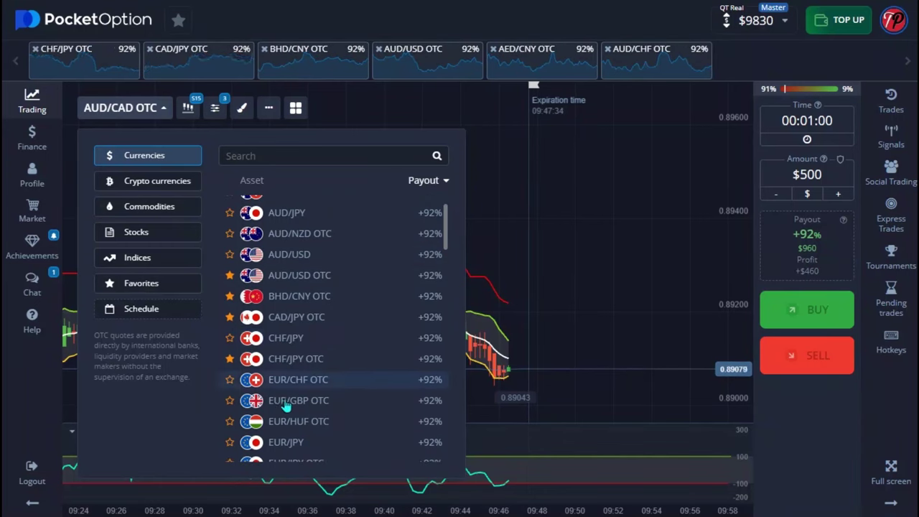
pyautogui.click(230, 380)
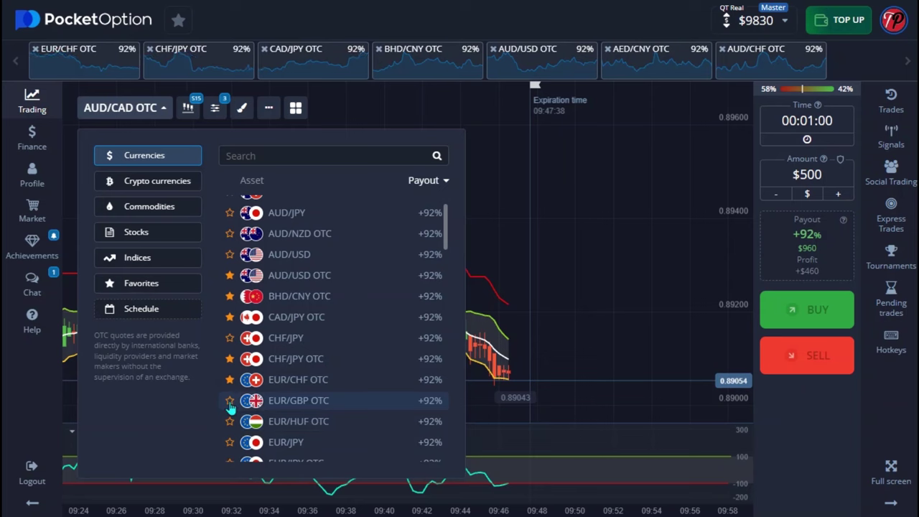
pyautogui.click(229, 401)
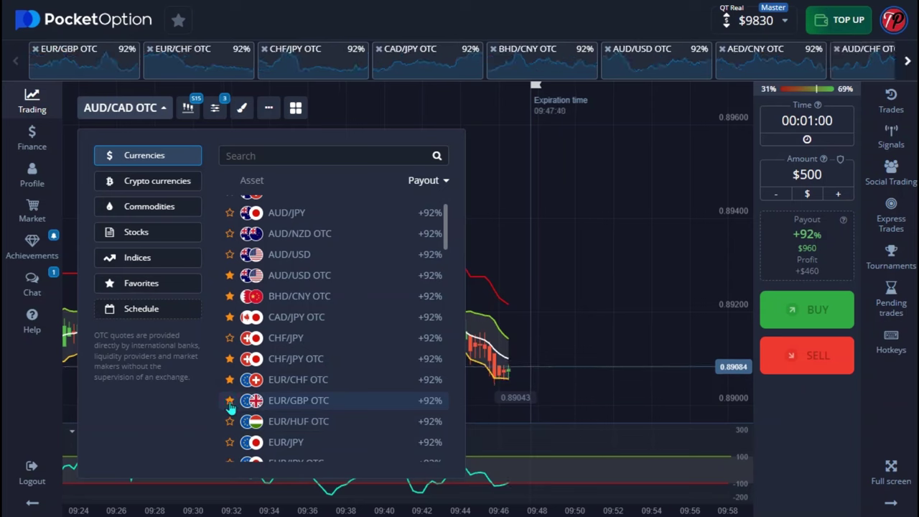
pyautogui.click(230, 422)
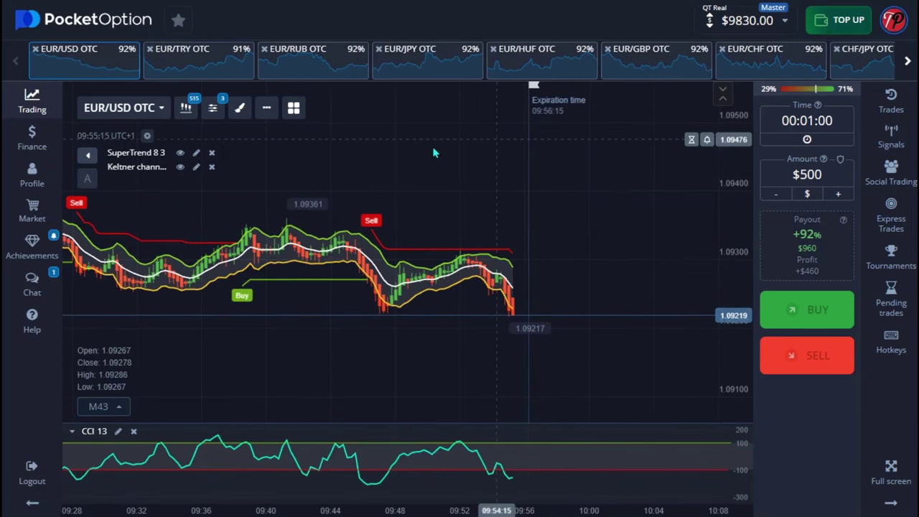
# Zoom the EUR/USD OTC chart and sell $500 with a 00:01:00 expiry.
pyautogui.scroll(3, 567, 251)
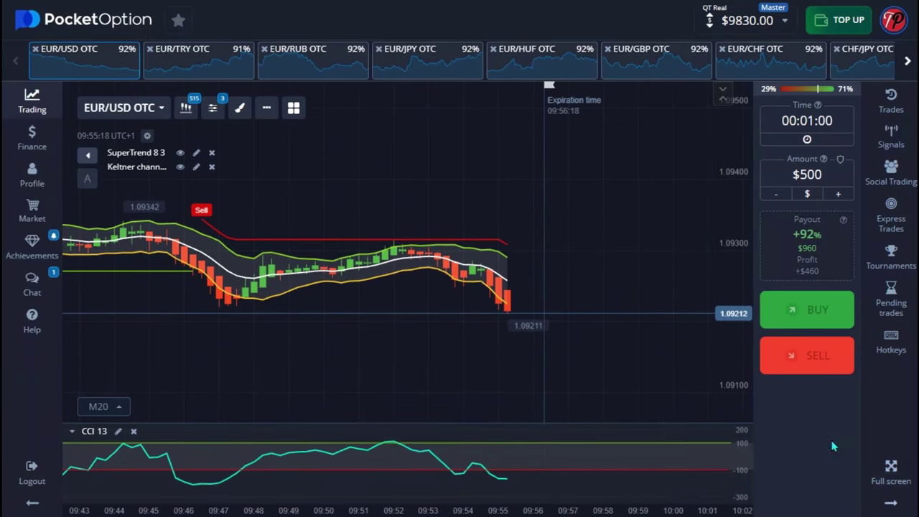
pyautogui.click(828, 355)
pyautogui.click(825, 355)
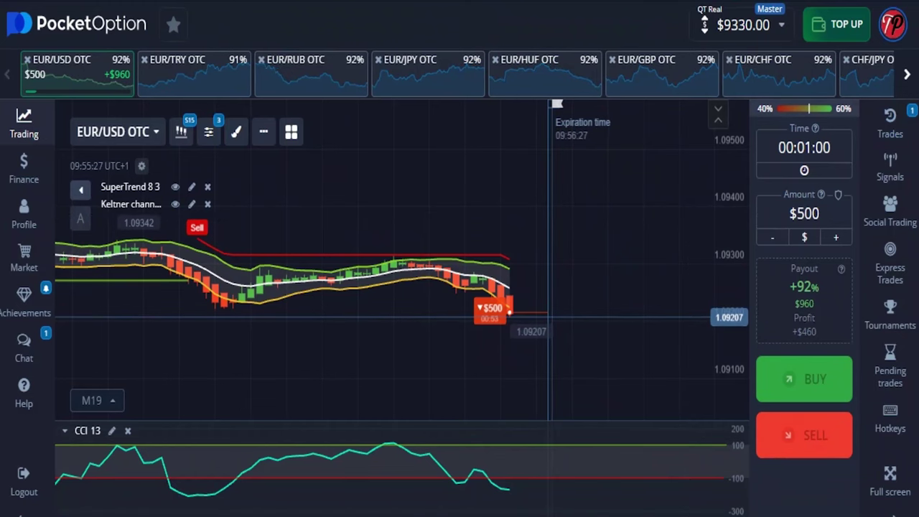
# Snip the chart and draw yellow arrows marking the sell trade and the falling CCI line.
pyautogui.press('super+shift+s')
pyautogui.press('super+shift+s')
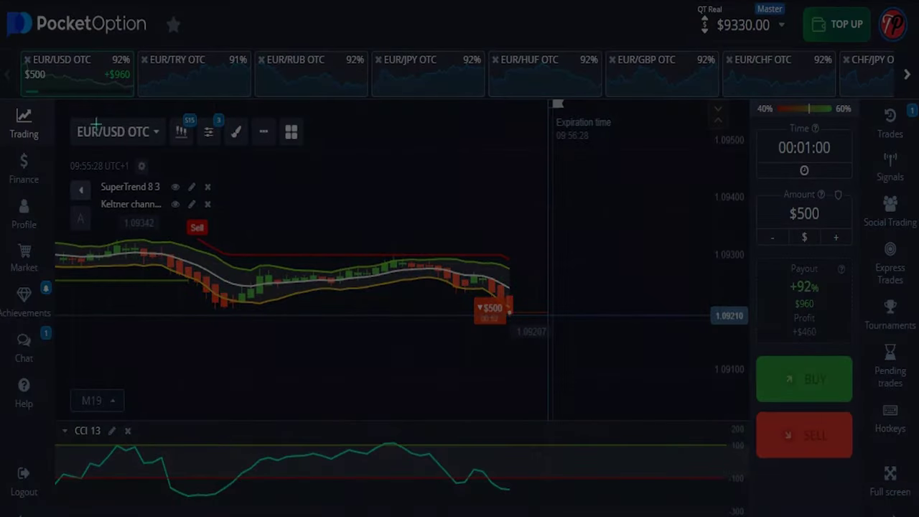
pyautogui.moveTo(84, 107); pyautogui.dragTo(749, 514)
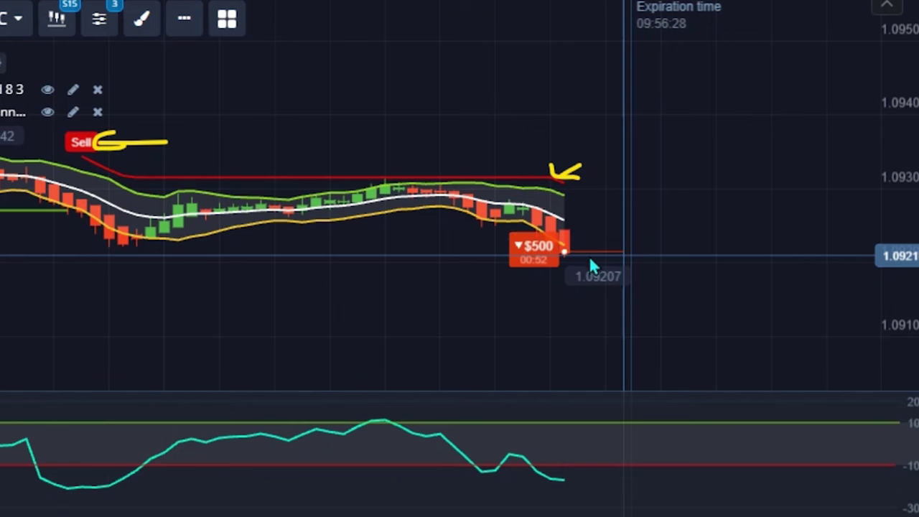
pyautogui.moveTo(565, 190); pyautogui.dragTo(632, 244)
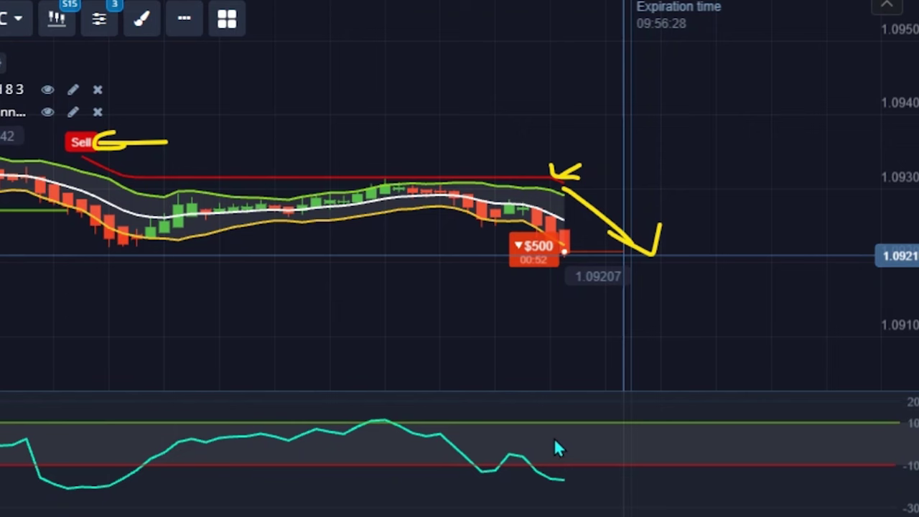
pyautogui.moveTo(514, 411); pyautogui.dragTo(566, 480)
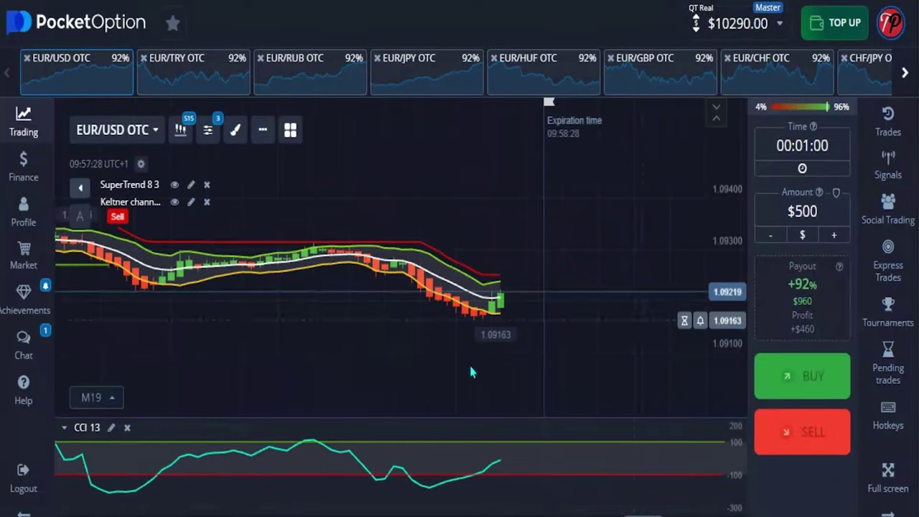
pyautogui.scroll(2, 558, 342)
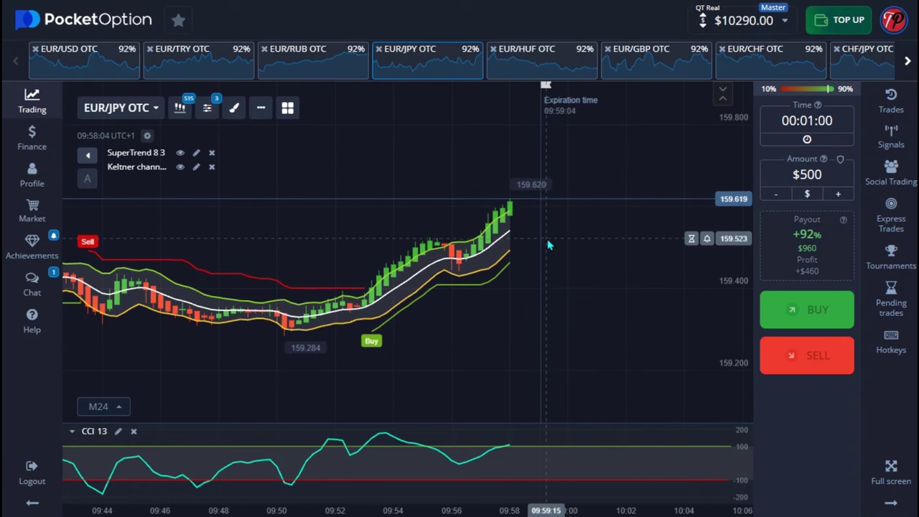
# Buy $500 on EUR/JPY OTC with the Shift+W hotkey, then snip the chart area.
pyautogui.hotkey('shift', 'w')
pyautogui.hotkey('shift', 'w')
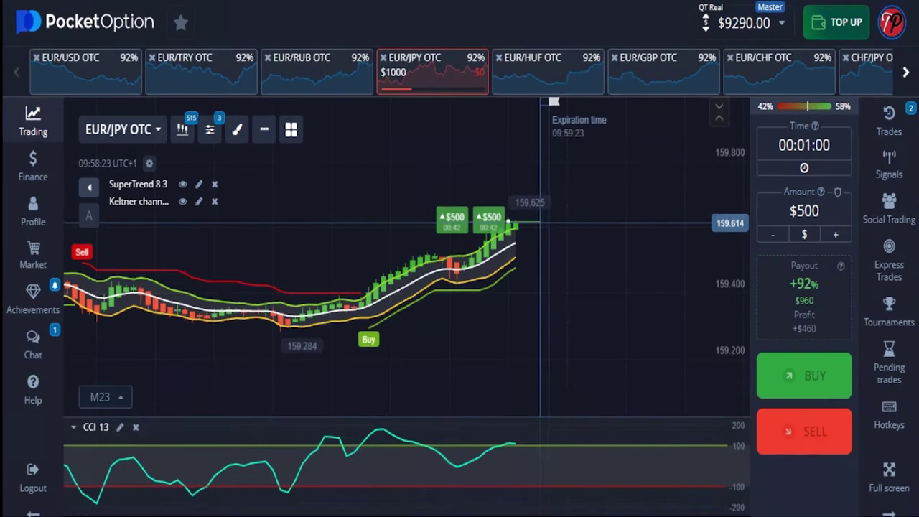
pyautogui.press('super+shift+s')
pyautogui.moveTo(41, 142); pyautogui.dragTo(723, 489)
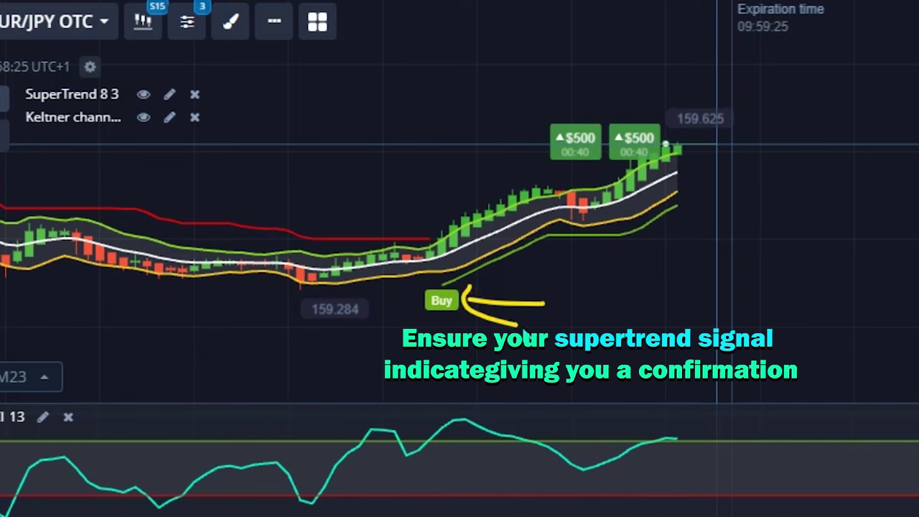
# Draw yellow arrows from the Buy signal to the trades, along the rising CCI, and a large upward arrow.
pyautogui.moveTo(491, 272)
pyautogui.mouseDown()
pyautogui.moveTo(740, 191)
pyautogui.moveTo(743, 168)
pyautogui.moveTo(765, 197)
pyautogui.mouseUp()
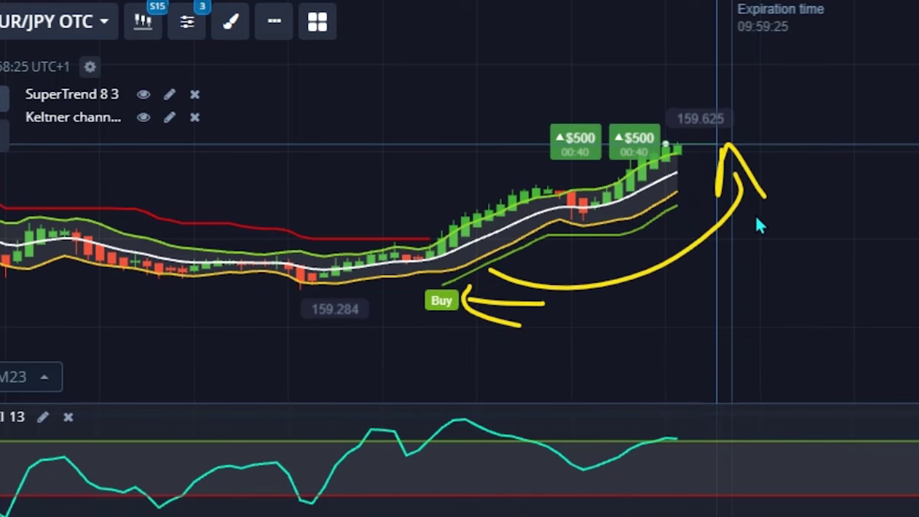
pyautogui.moveTo(708, 139)
pyautogui.mouseDown()
pyautogui.moveTo(679, 147)
pyautogui.moveTo(711, 148)
pyautogui.mouseUp()
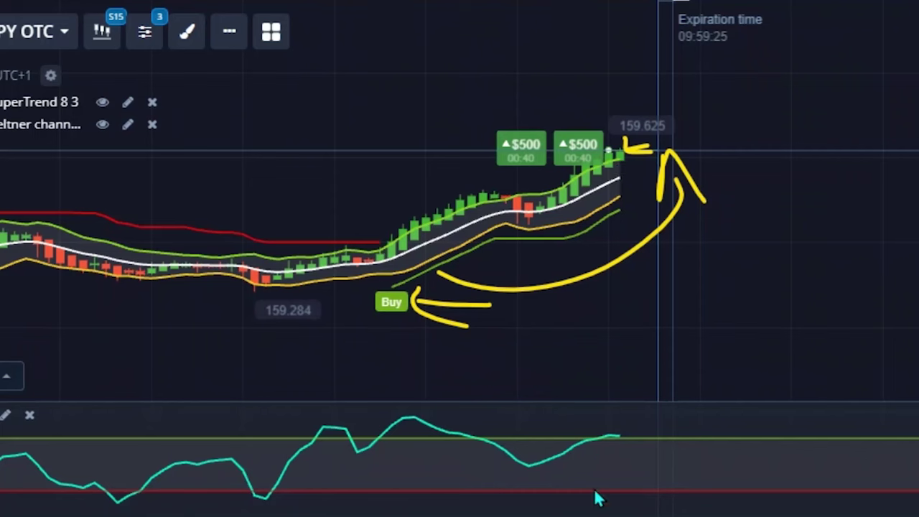
pyautogui.moveTo(524, 474)
pyautogui.mouseDown()
pyautogui.moveTo(665, 406)
pyautogui.moveTo(631, 441)
pyautogui.mouseUp()
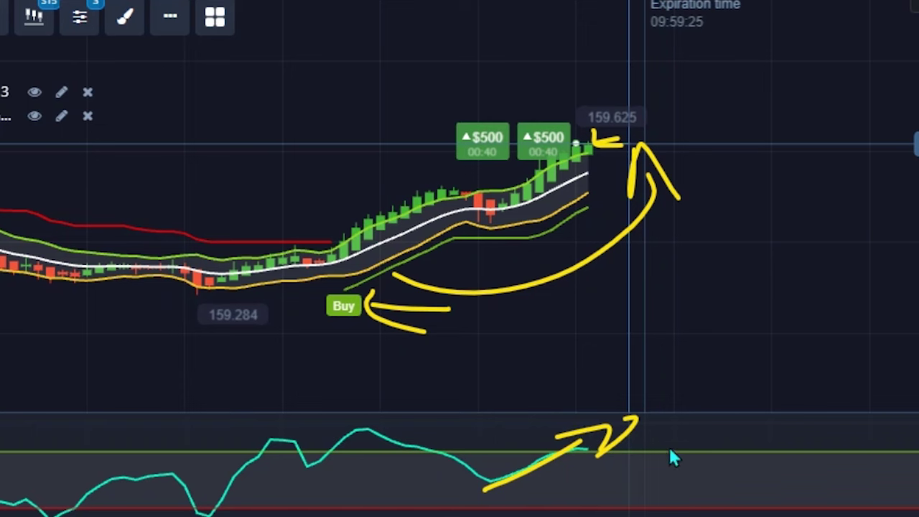
pyautogui.moveTo(765, 215); pyautogui.dragTo(787, 346)
pyautogui.moveTo(774, 138)
pyautogui.mouseDown()
pyautogui.moveTo(721, 269)
pyautogui.moveTo(841, 299)
pyautogui.mouseUp()
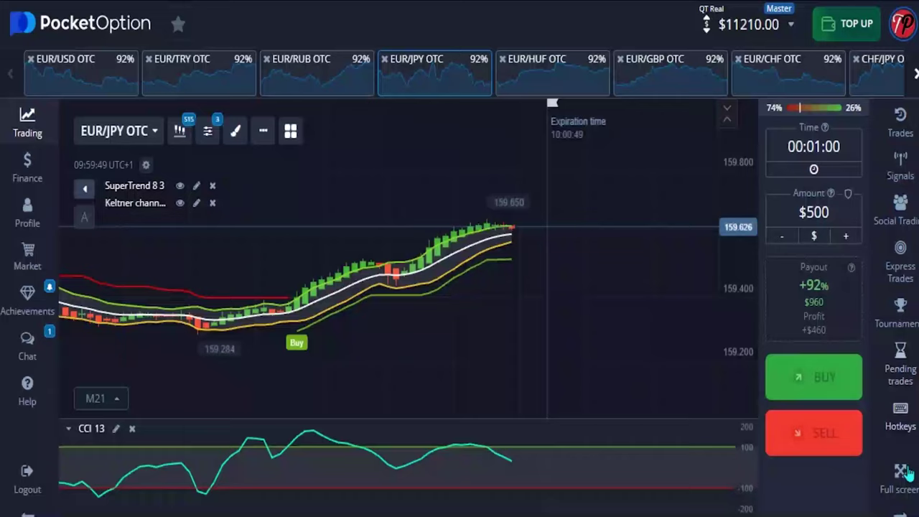
# Go full screen, switch to EUR/TRY OTC, and sell $500 for one minute.
pyautogui.click(892, 474)
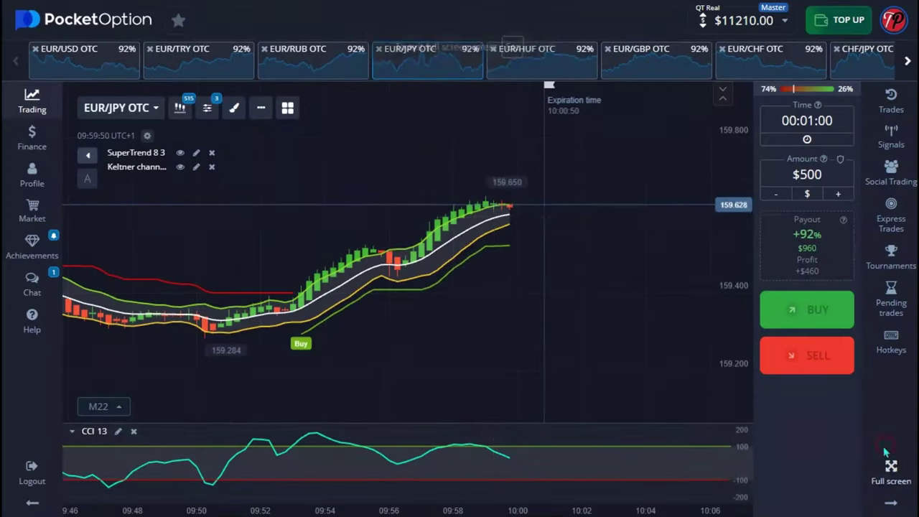
pyautogui.click(641, 58)
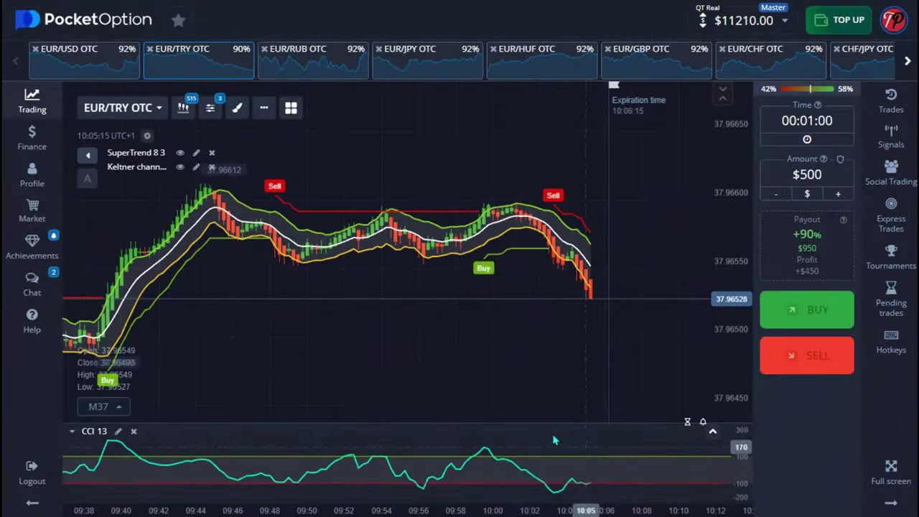
pyautogui.click(813, 357)
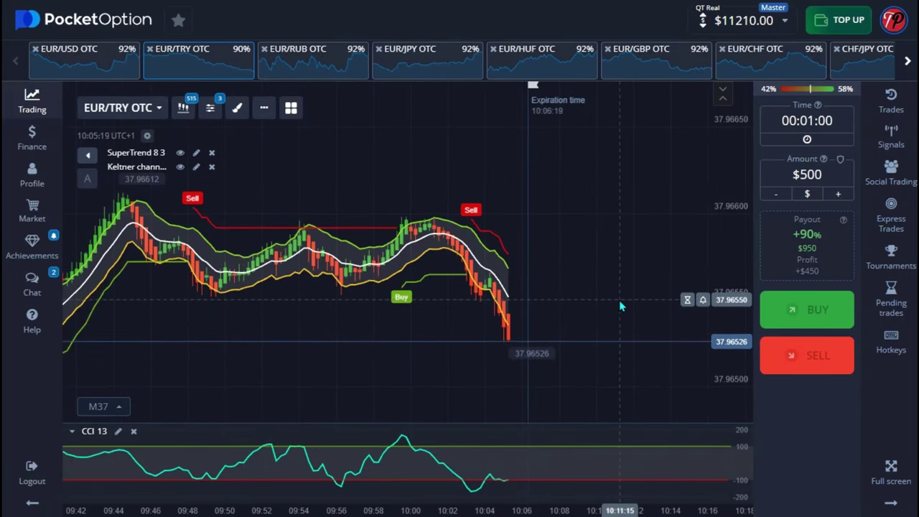
pyautogui.scroll(3, 621, 307)
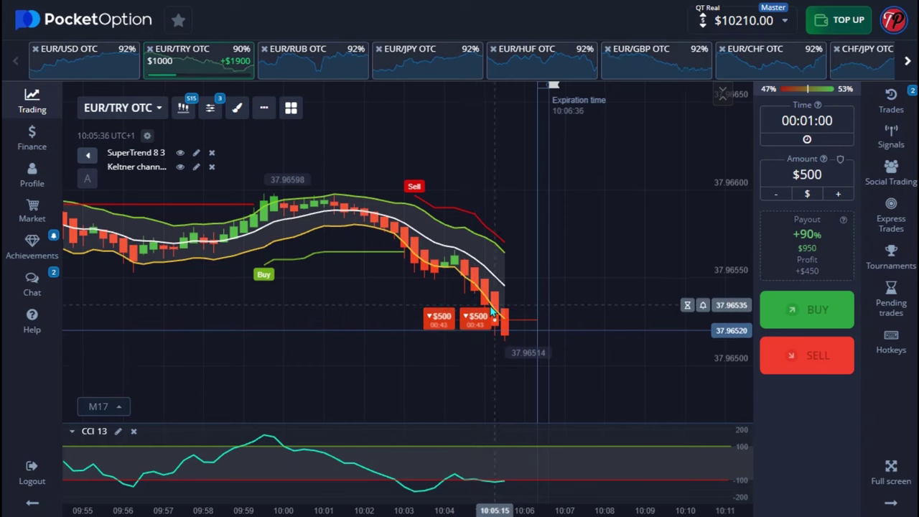
pyautogui.moveTo(507, 313)
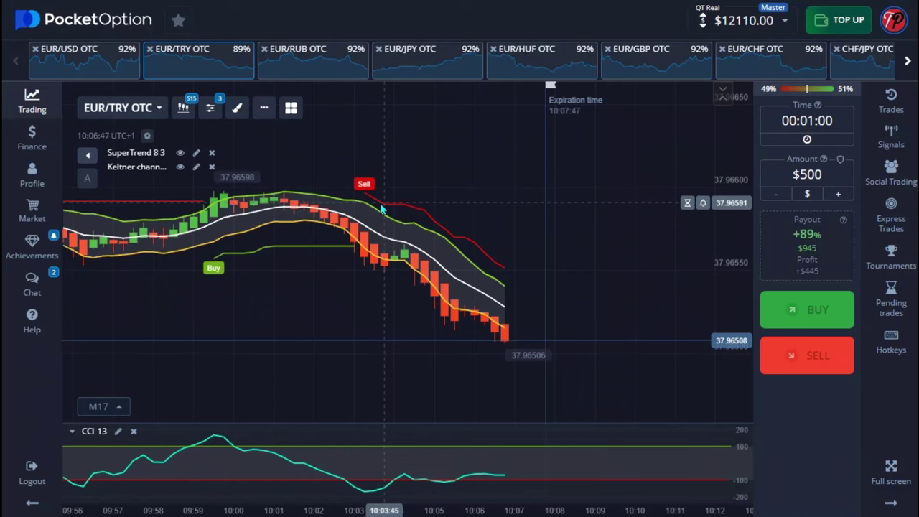
# Sell $500 on EUR/HUF OTC for one minute and show the Trades list.
pyautogui.scroll(-3, 382, 208)
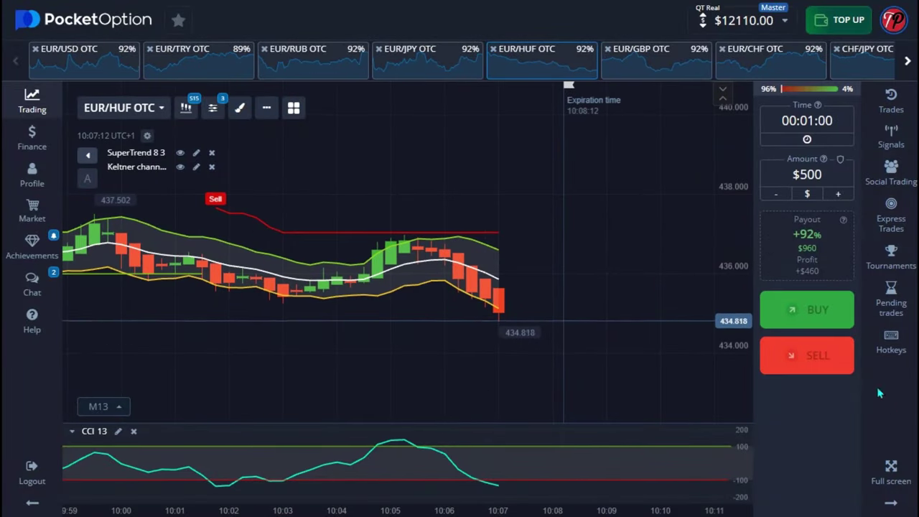
pyautogui.click(790, 354)
pyautogui.scroll(2, 542, 257)
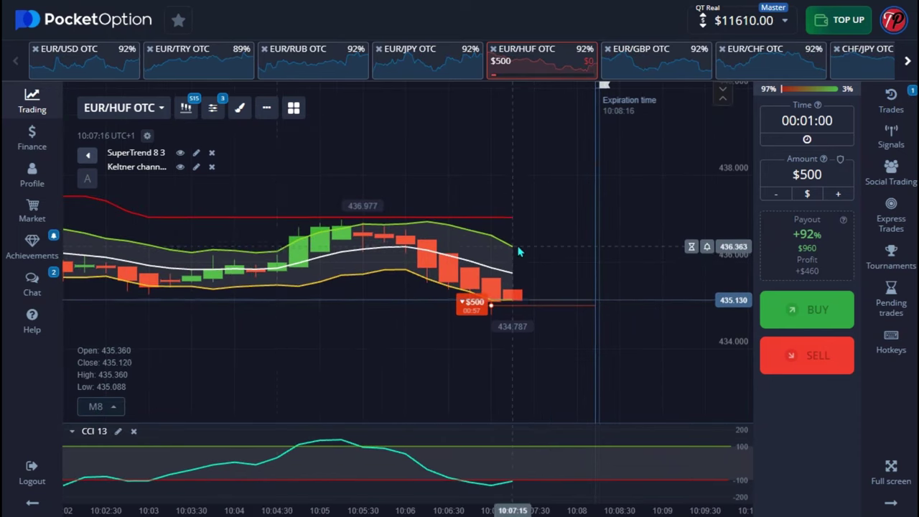
pyautogui.scroll(-3, 556, 332)
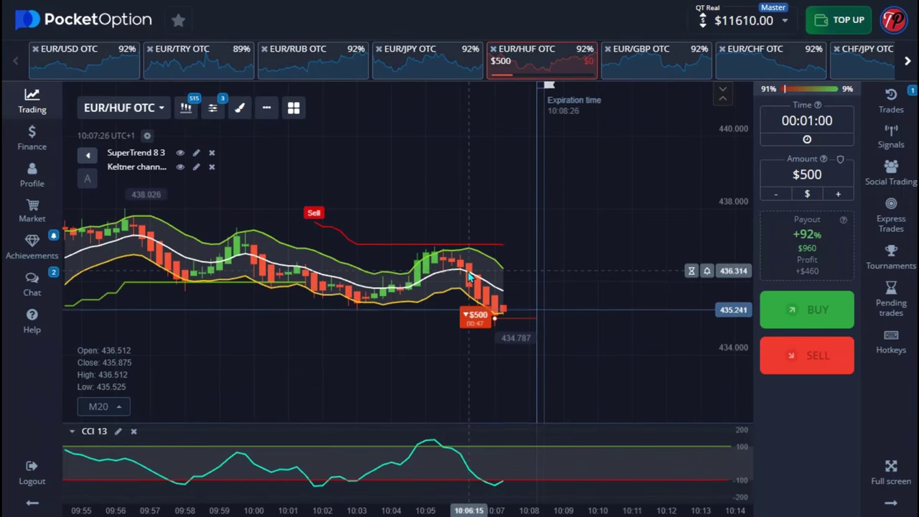
pyautogui.scroll(3, 657, 240)
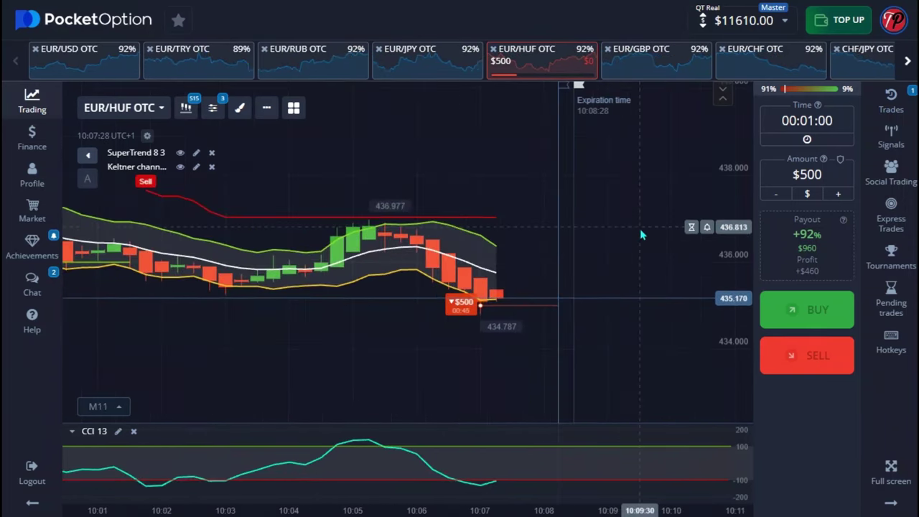
pyautogui.click(891, 99)
# Let the EUR/HUF OTC trade expire and hide the trades list so the chart fills the window.
pyautogui.scroll(2, 424, 204)
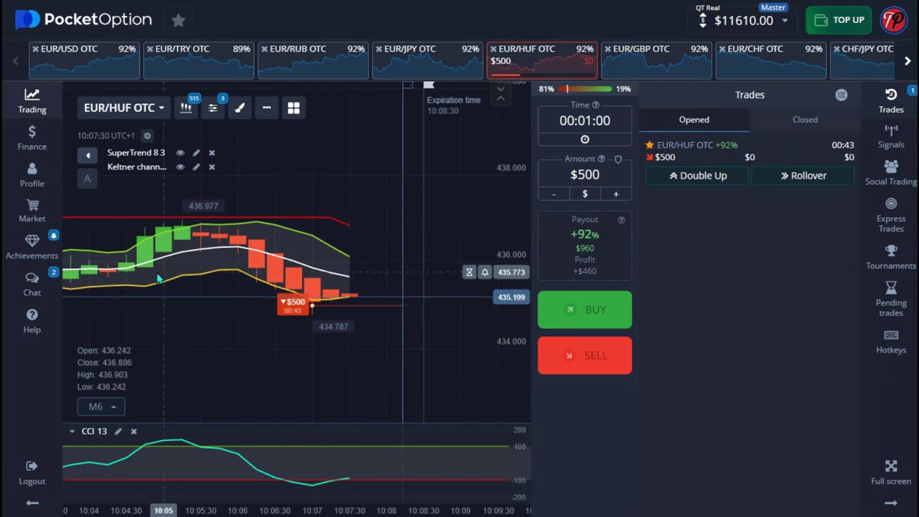
pyautogui.scroll(2, 440, 186)
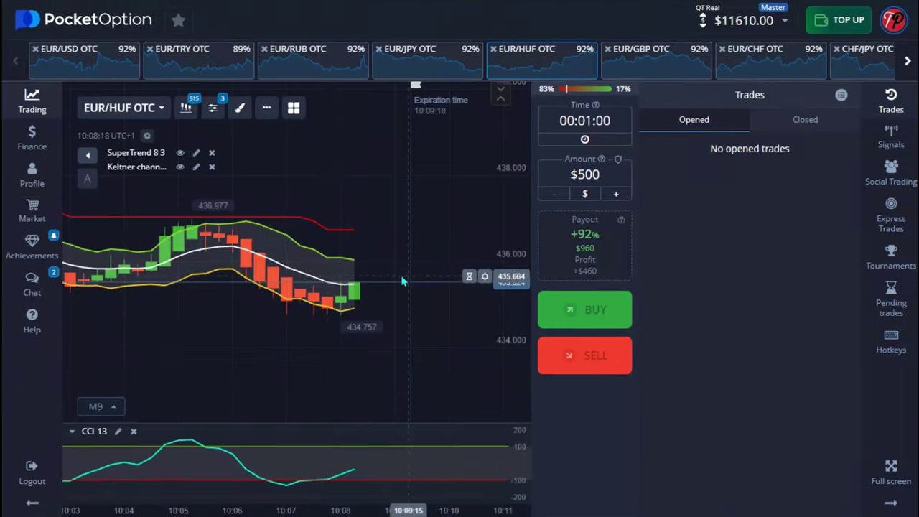
pyautogui.scroll(-2, 461, 353)
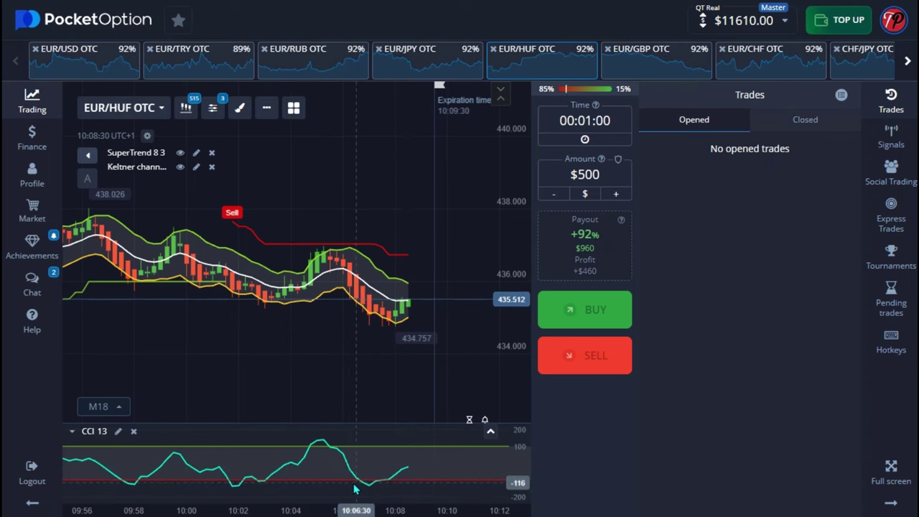
pyautogui.hscroll(3, 352, 481)
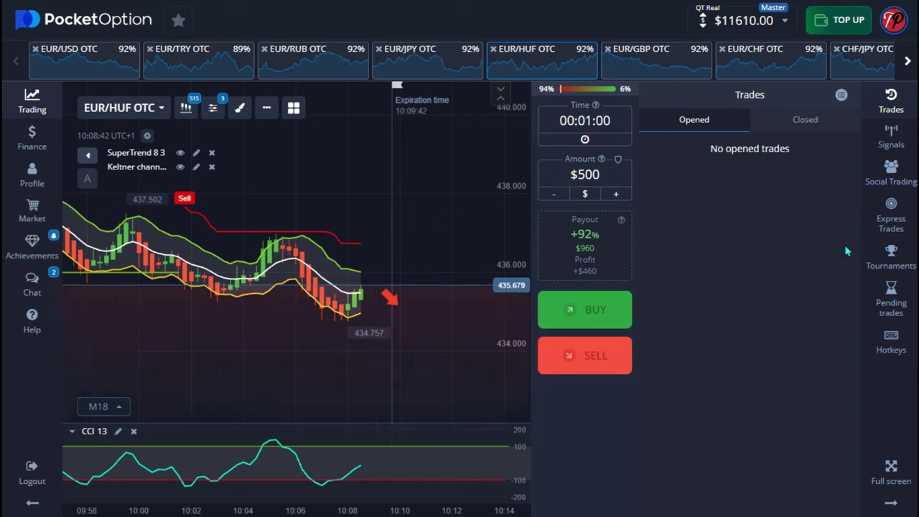
pyautogui.click(891, 100)
pyautogui.scroll(3, 350, 359)
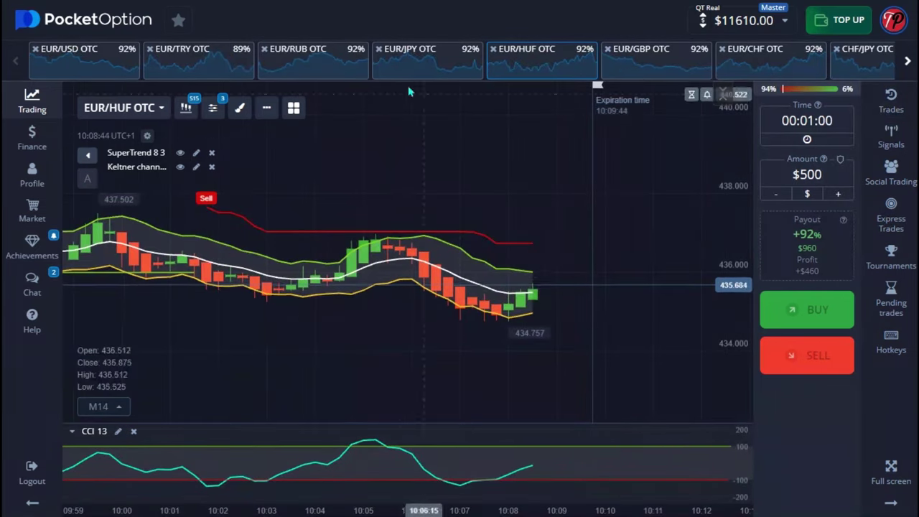
# On the EUR/GBP OTC chart, place two $500 one-minute buy trades.
pyautogui.click(427, 61)
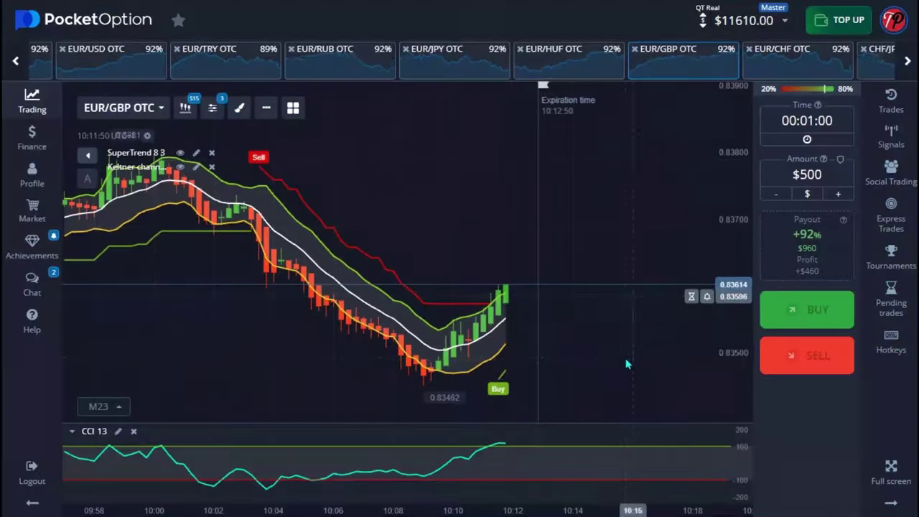
pyautogui.scroll(3, 611, 368)
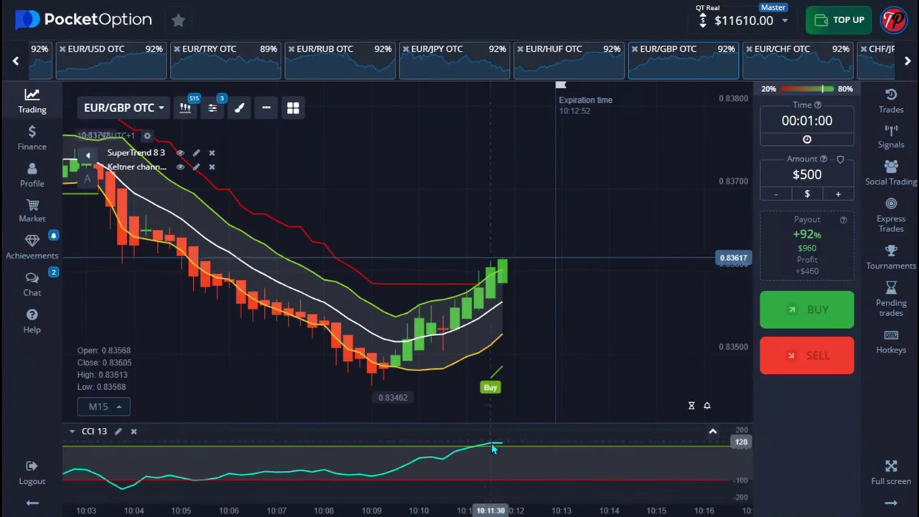
pyautogui.click(802, 309)
pyautogui.click(802, 308)
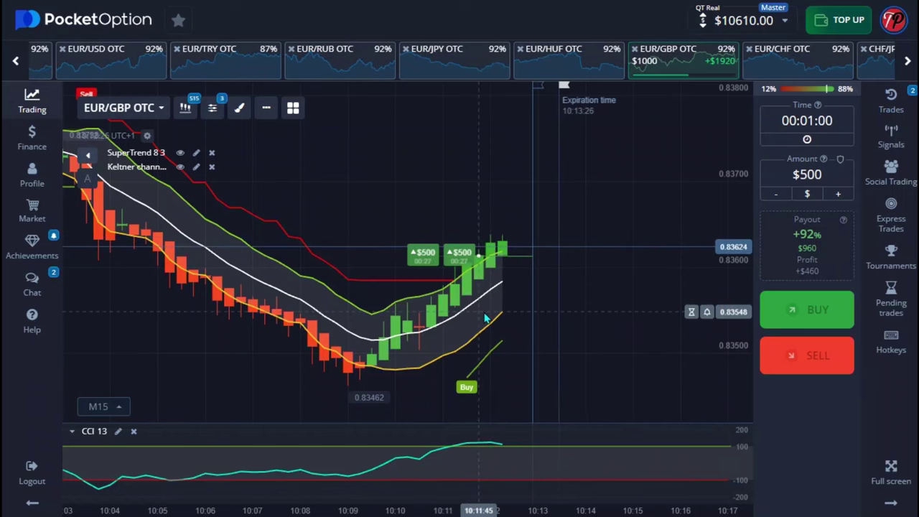
pyautogui.scroll(-2, 513, 276)
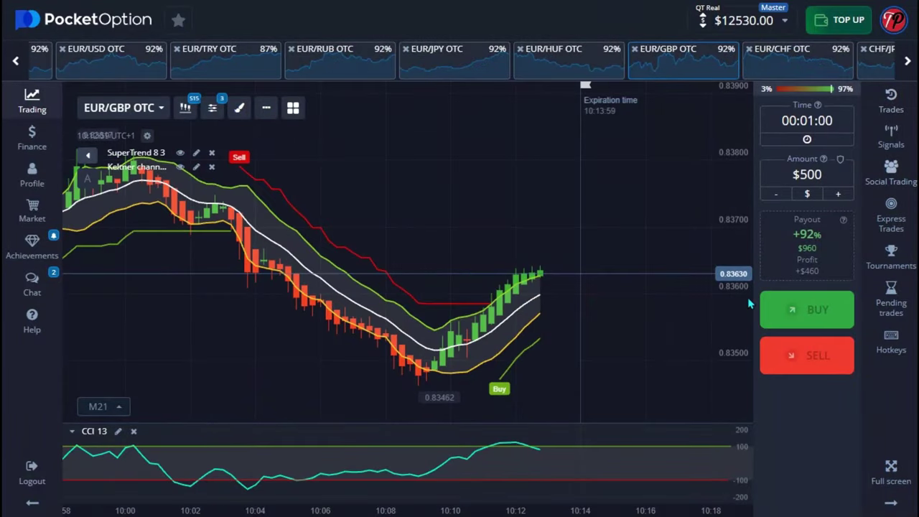
pyautogui.scroll(-3, 523, 253)
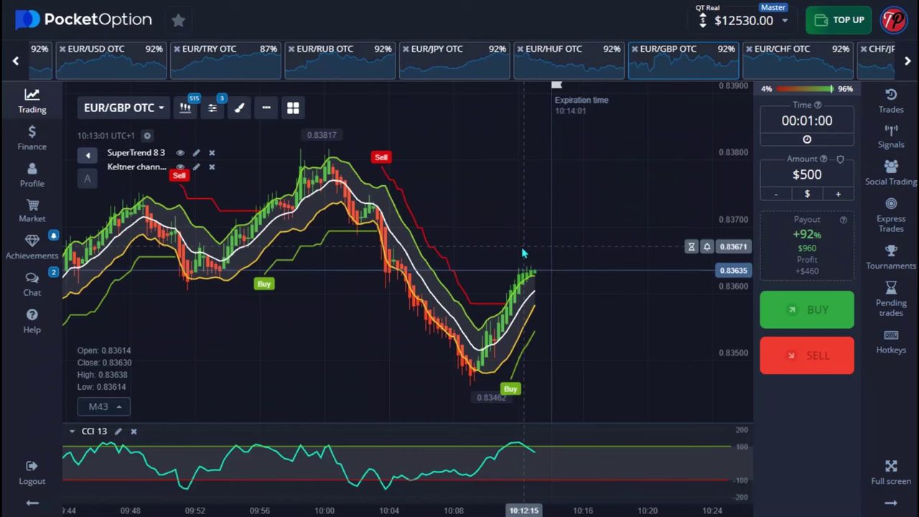